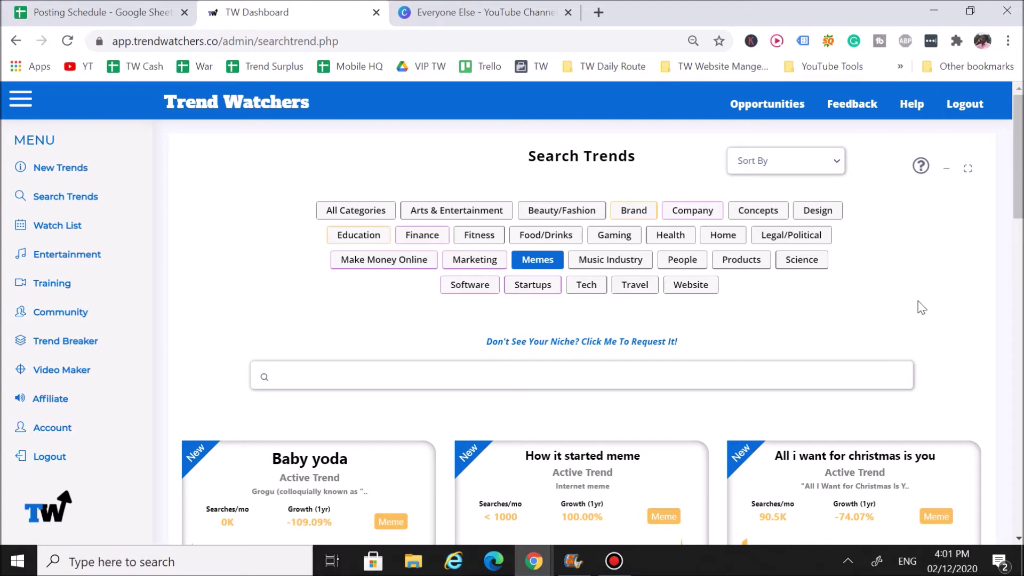
View the Canva 'Everyone Else vs Our Method' comparison design, then return to the dashboard.
click(511, 13)
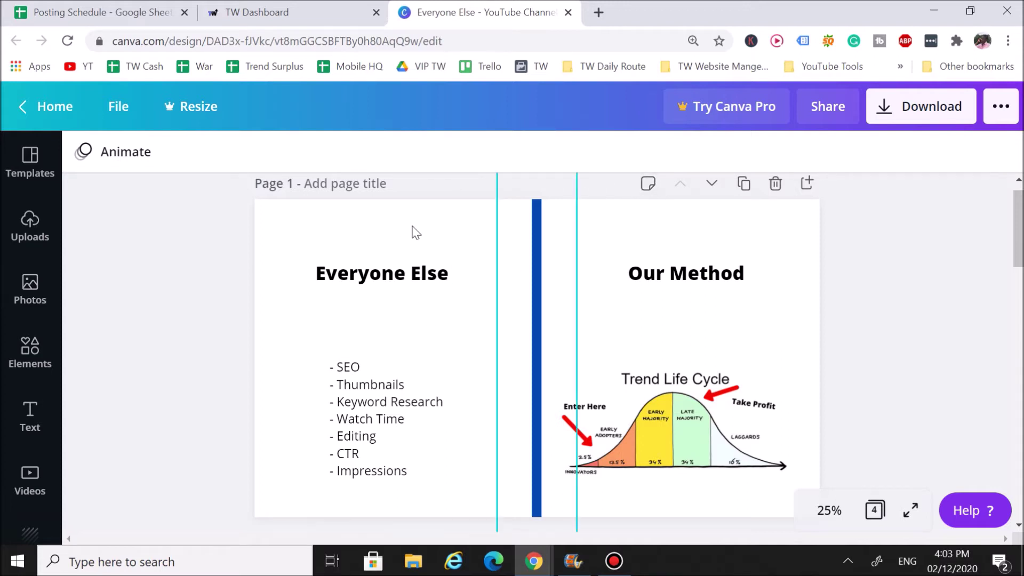
click(331, 20)
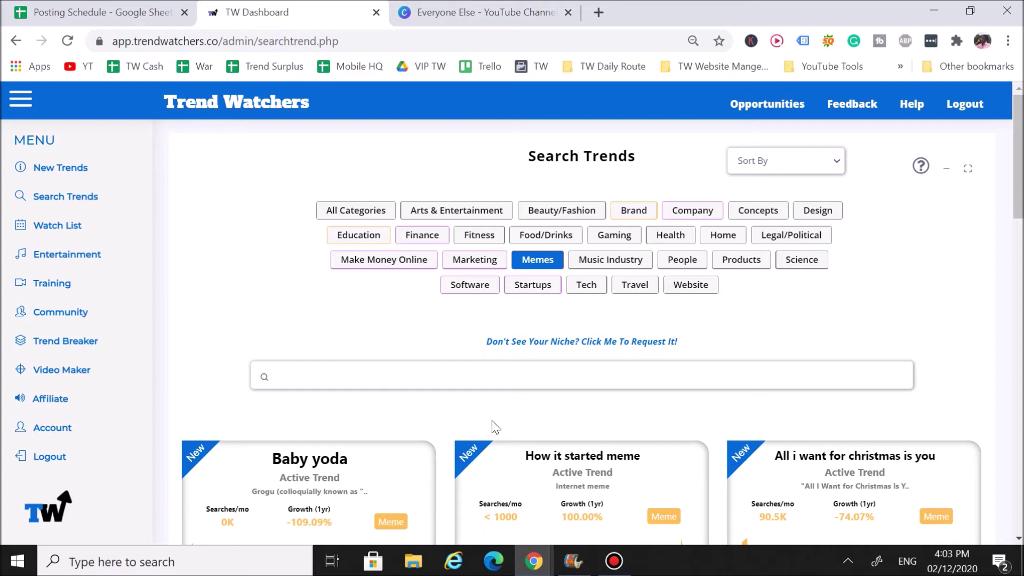
Filter Search Trends to the Tech category and scroll through its trend cards.
click(587, 285)
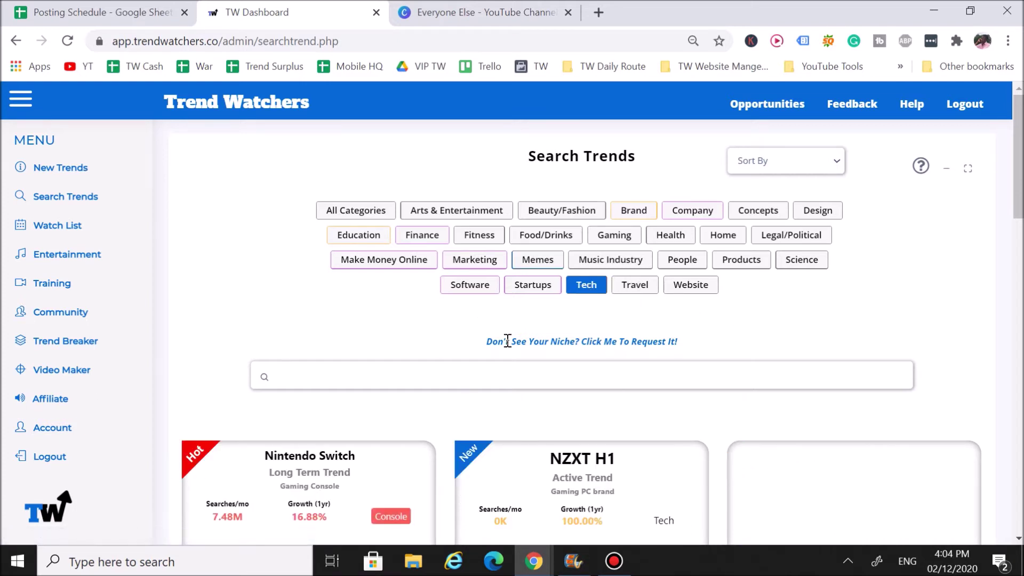
scroll(501, 344, down, 4)
scroll(500, 363, down, 3)
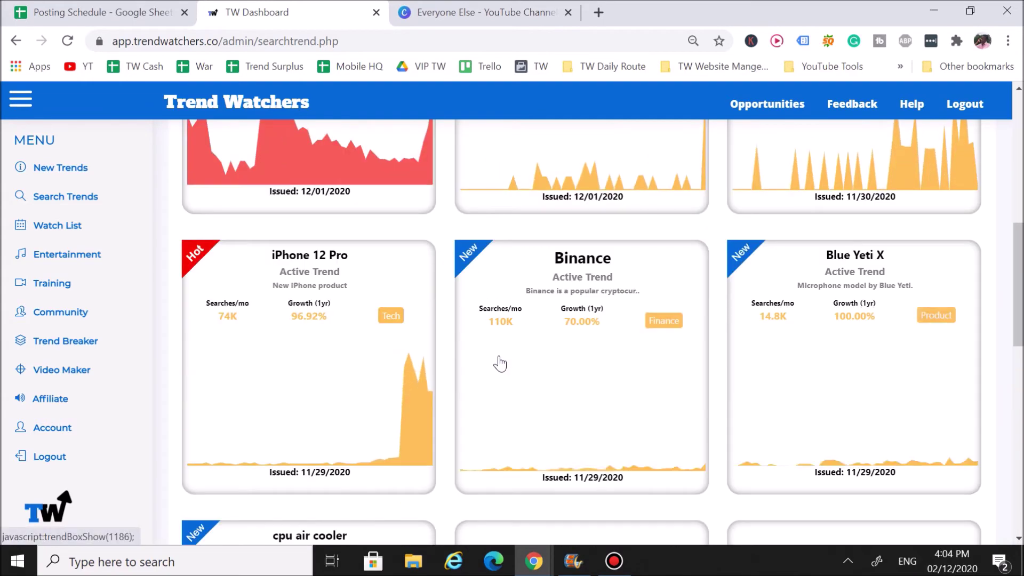
scroll(500, 362, down, 3)
scroll(500, 365, down, 2)
scroll(512, 379, down, 4)
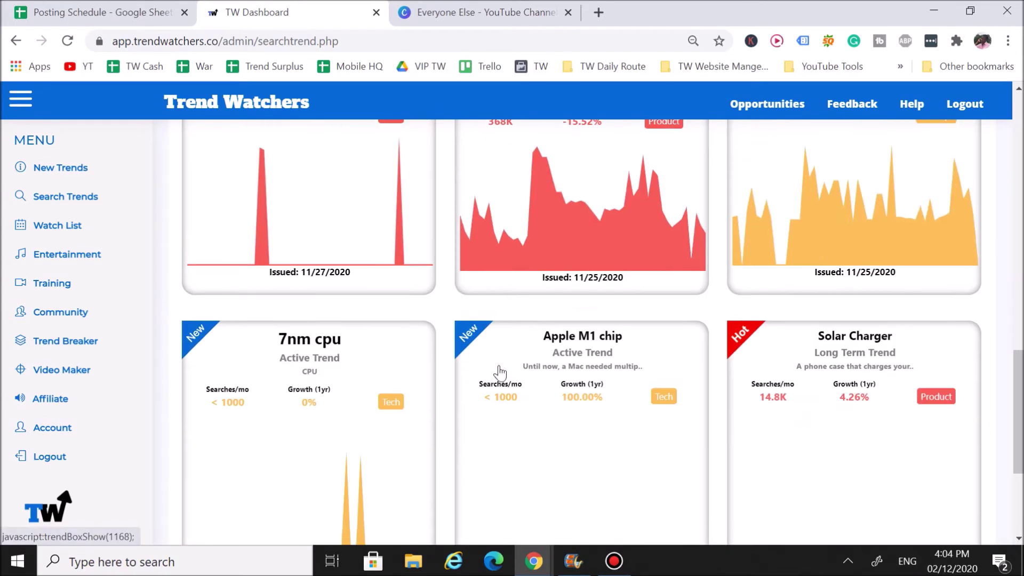
scroll(524, 390, down, 1)
scroll(526, 387, down, 1)
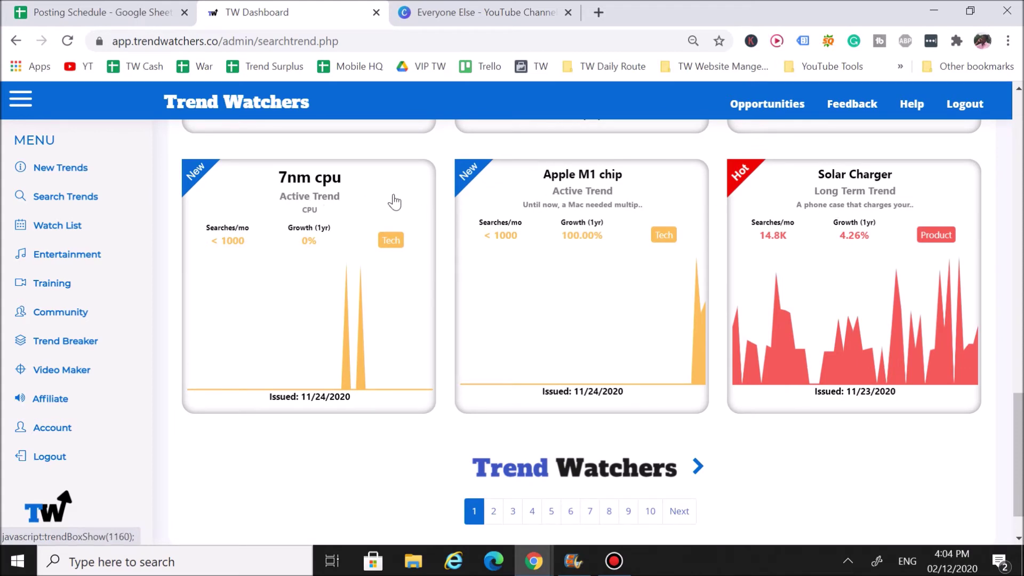
scroll(485, 395, up, 3)
scroll(487, 389, up, 1)
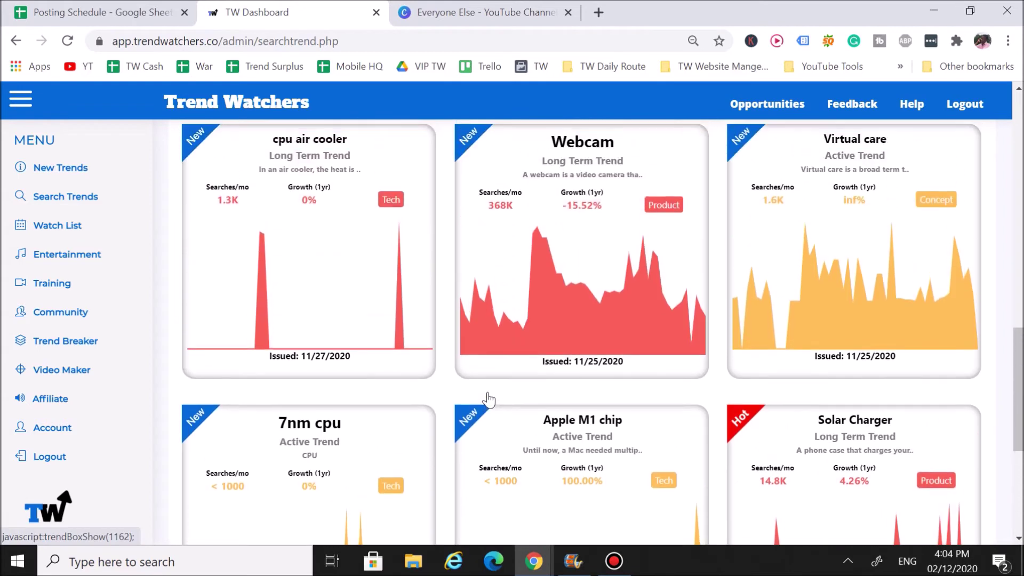
scroll(488, 399, up, 4)
scroll(488, 400, up, 8)
scroll(487, 400, up, 5)
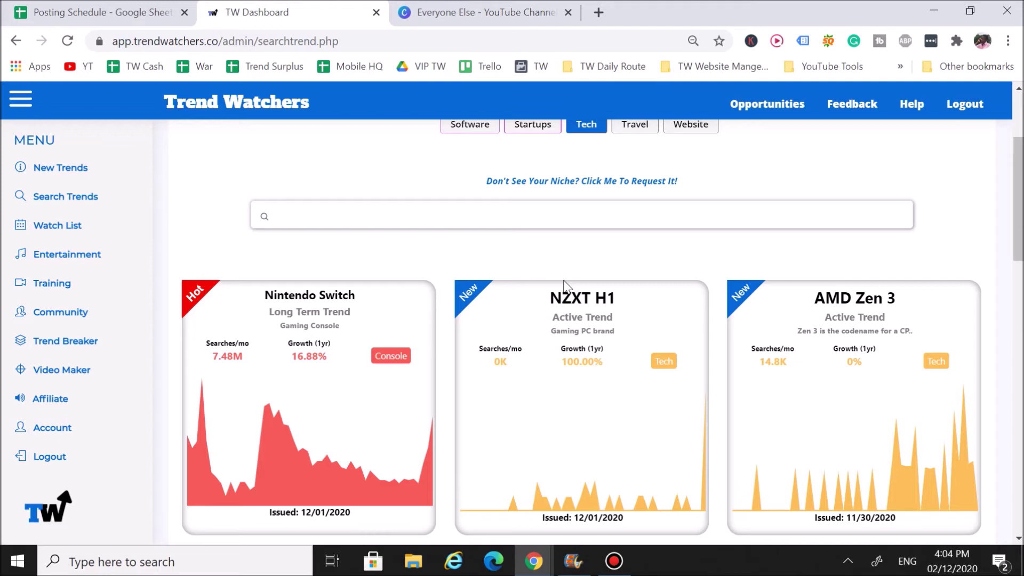
Glance back at the Canva design, then return and go to Entertainment trends.
key(ctrl+Tab)
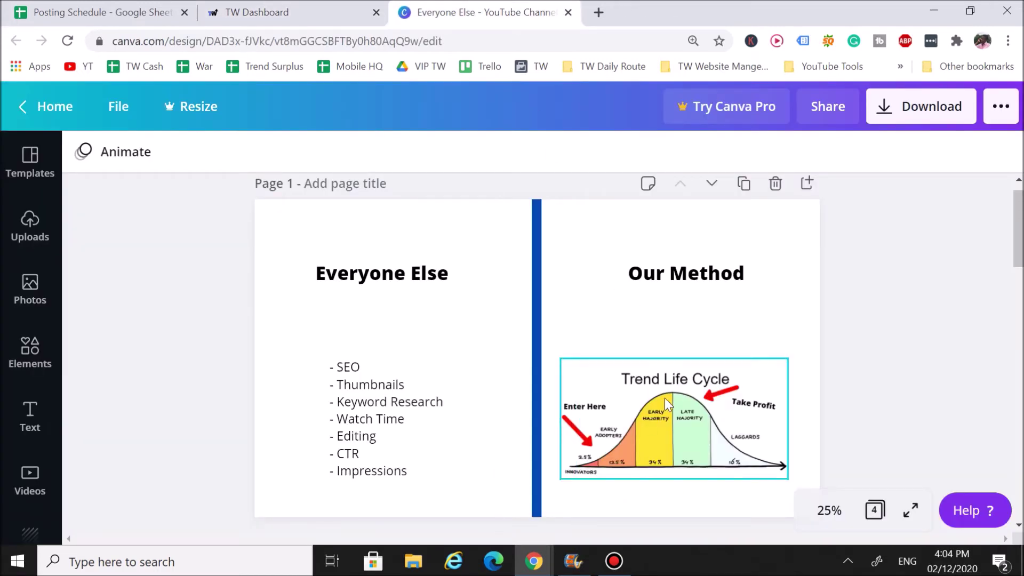
mouse_move(331, 5)
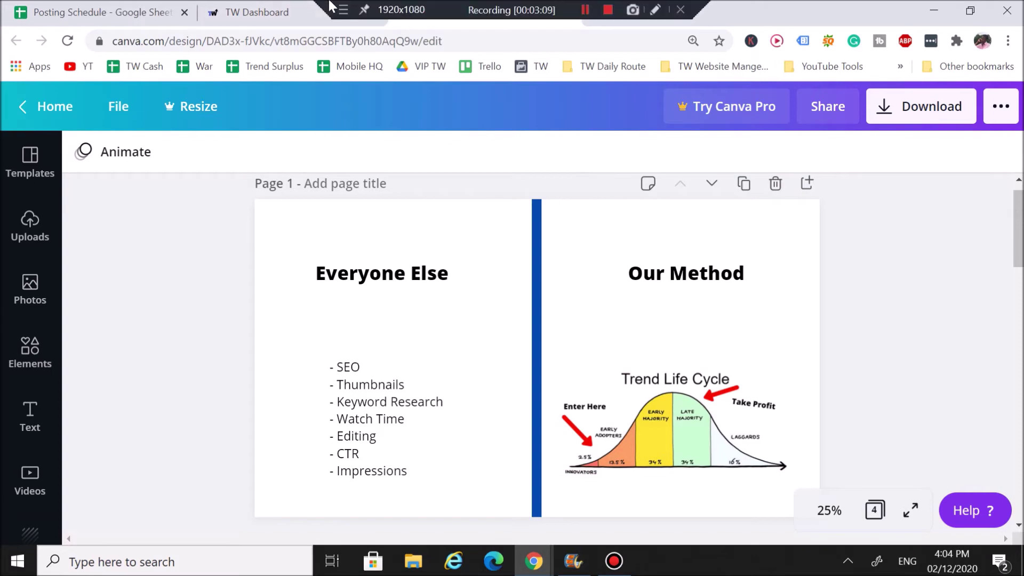
key(ctrl+shift+Tab)
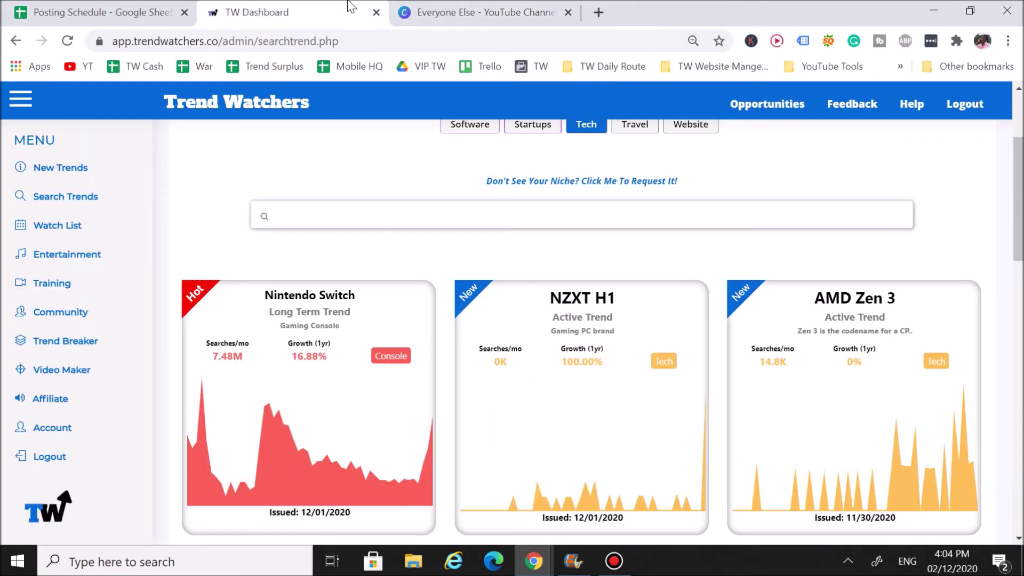
scroll(385, 286, up, 3)
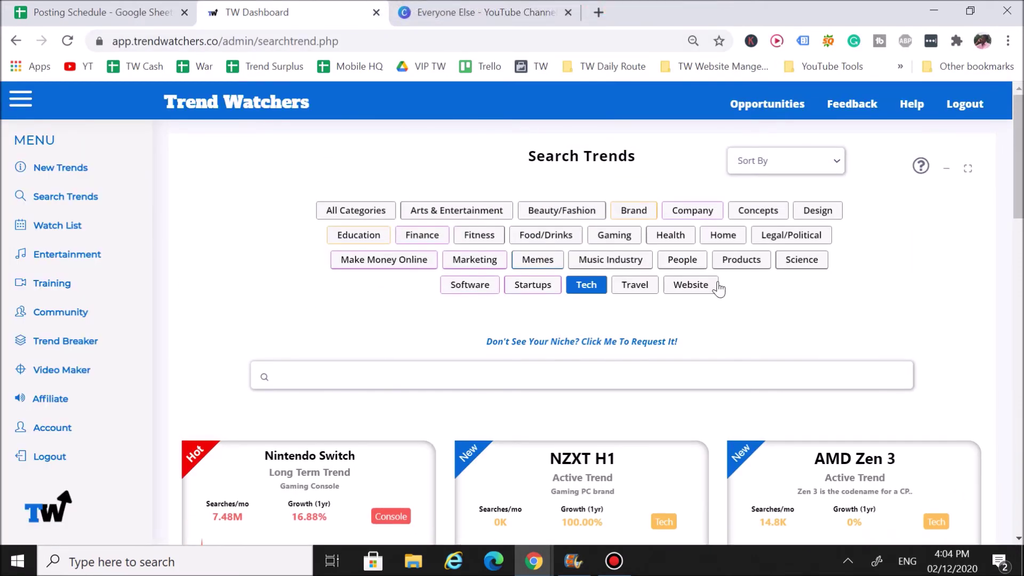
click(104, 251)
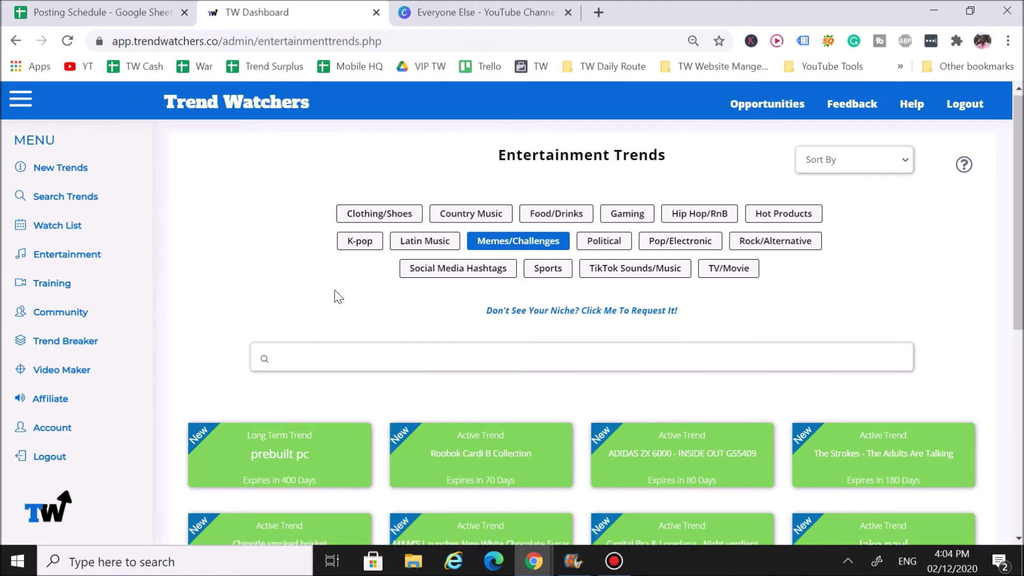
Browse the Entertainment trends, including the Latin Music category.
scroll(335, 296, down, 5)
scroll(373, 325, down, 3)
scroll(430, 404, up, 5)
scroll(435, 407, up, 3)
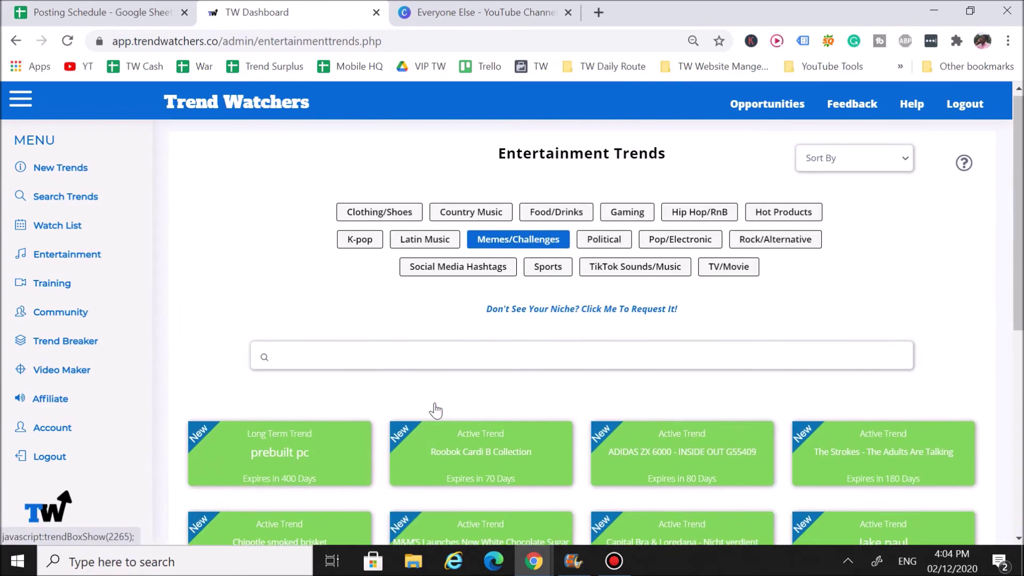
click(410, 243)
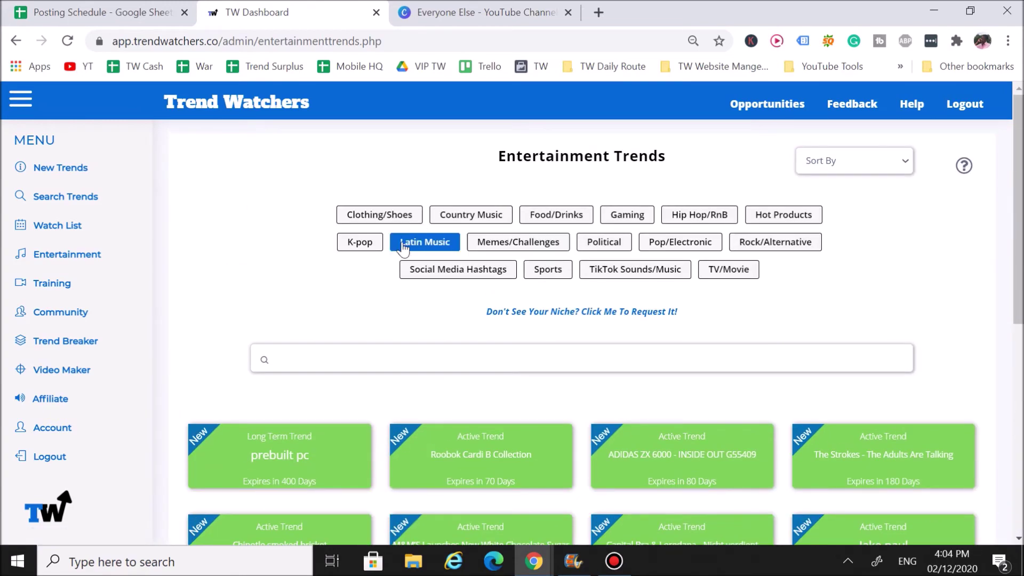
scroll(430, 276, down, 8)
scroll(534, 273, up, 3)
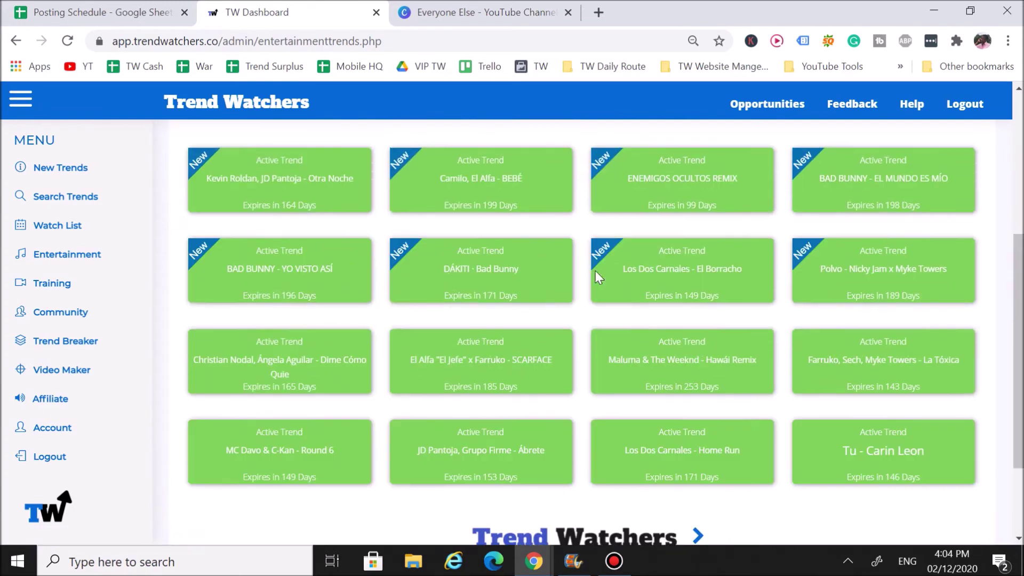
scroll(595, 271, up, 5)
Show the Hot Products trends and open the ultrawide monitor trend's options.
click(763, 214)
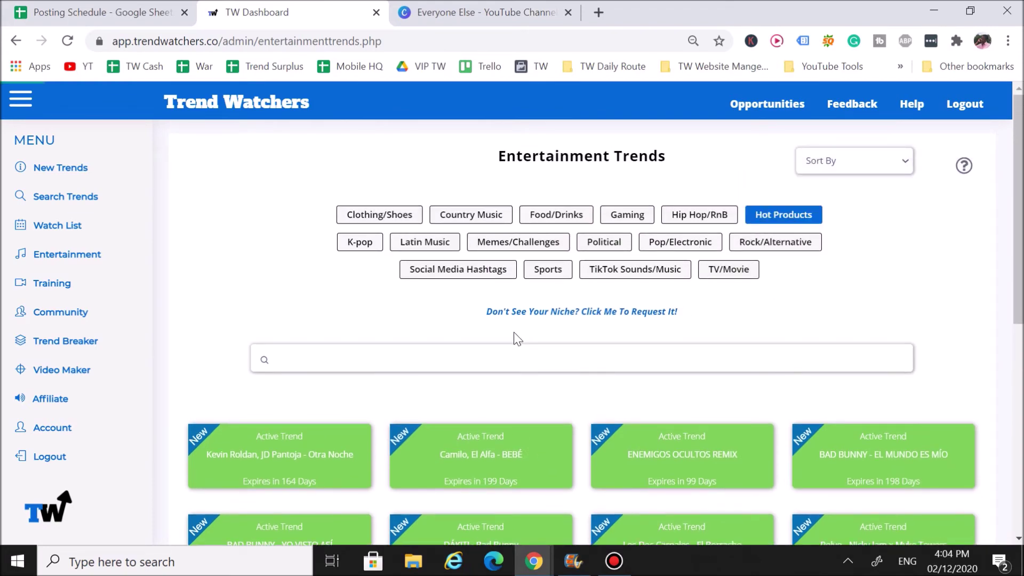
scroll(516, 337, down, 4)
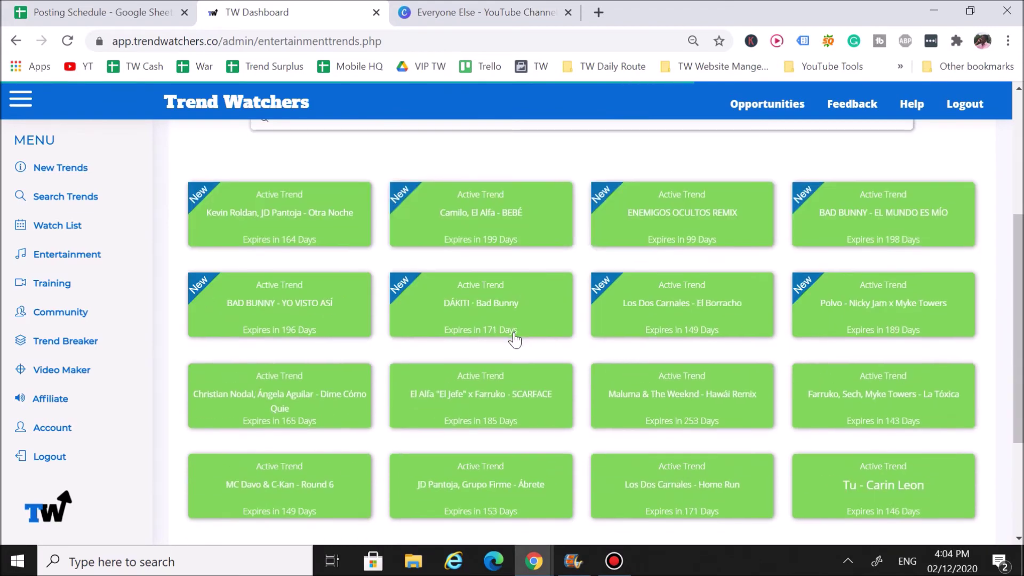
scroll(700, 366, down, 3)
scroll(690, 325, down, 4)
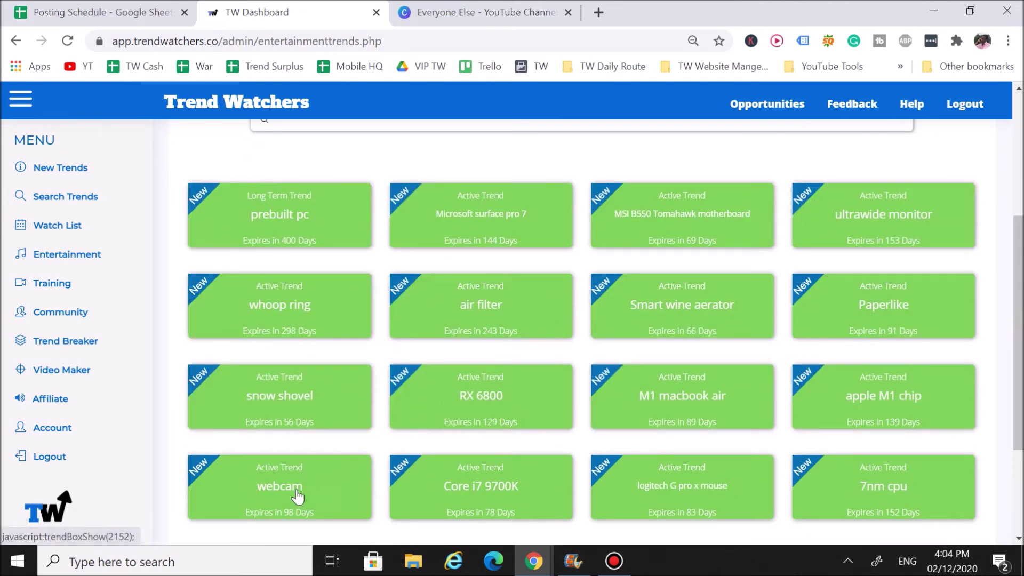
click(822, 230)
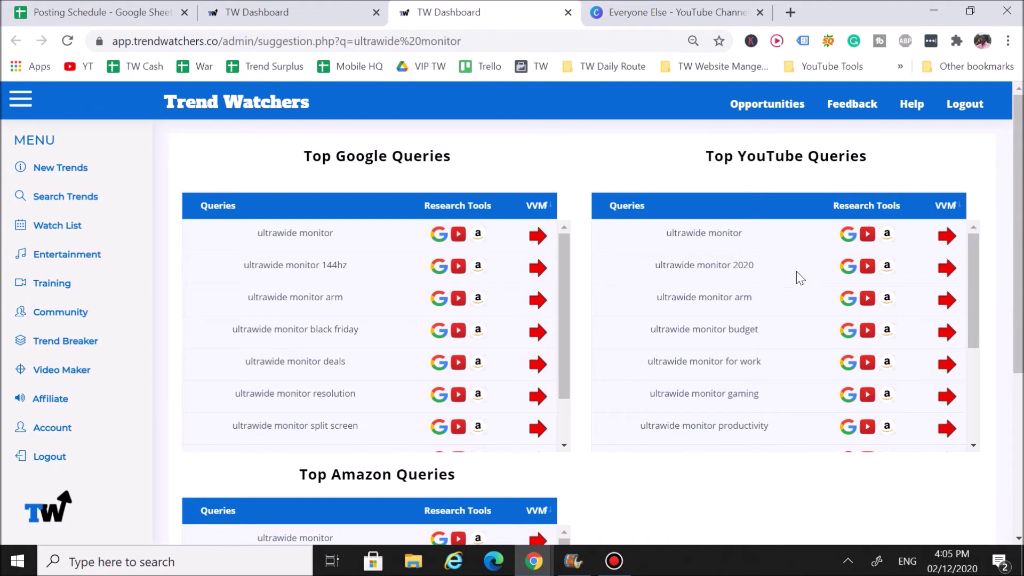
Review ultrawide monitor query suggestions and start a video idea for 'ultrawide monitor split screen'.
scroll(761, 277, down, 1)
scroll(753, 283, down, 3)
scroll(736, 321, down, 5)
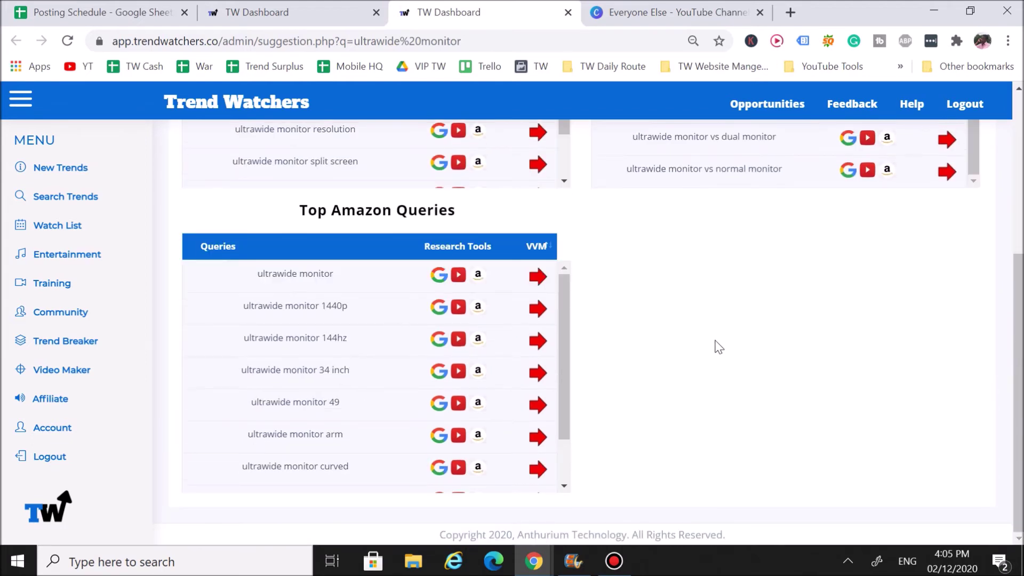
scroll(714, 347, up, 5)
scroll(751, 288, up, 3)
scroll(750, 283, up, 1)
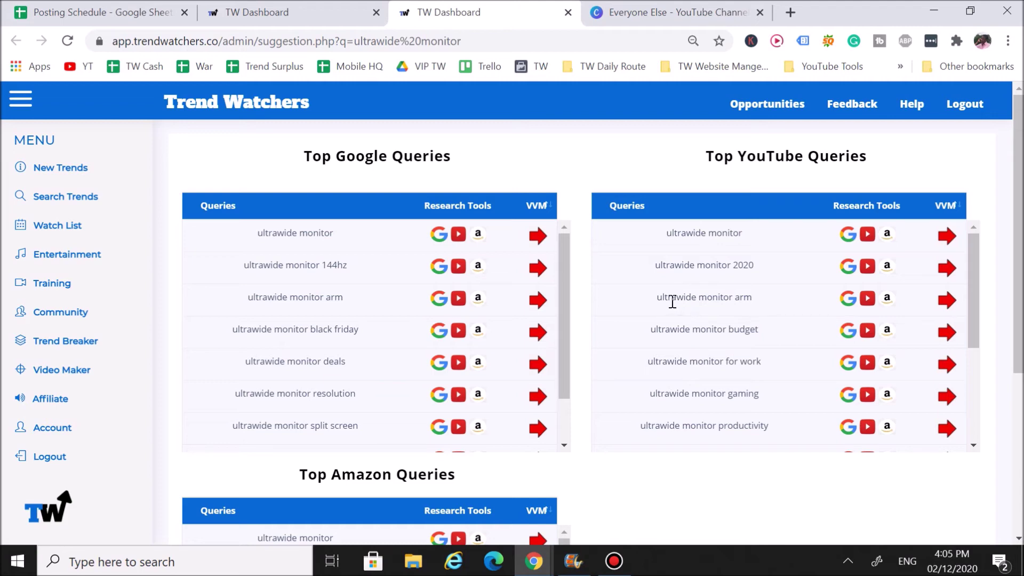
scroll(757, 307, down, 3)
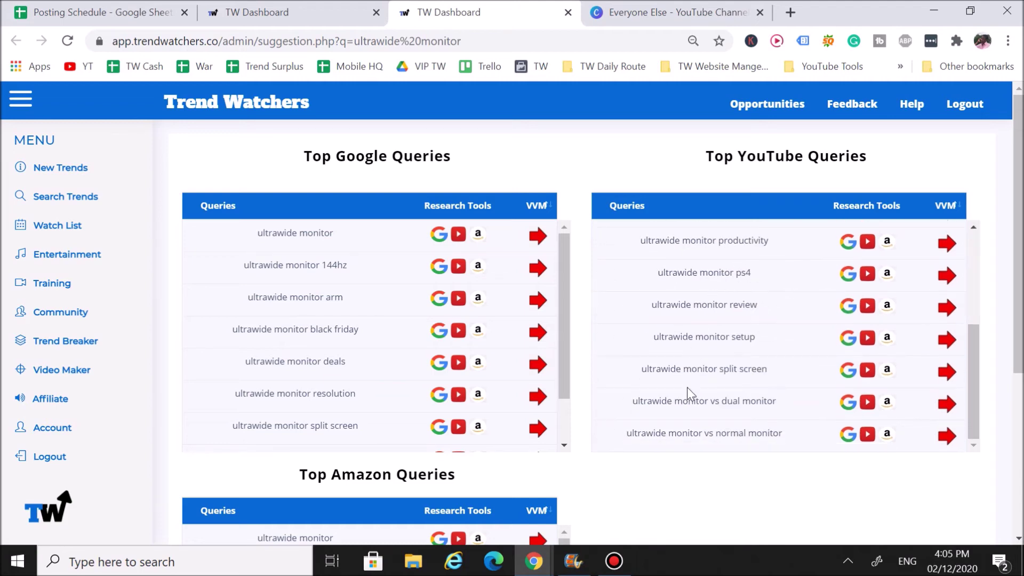
click(945, 372)
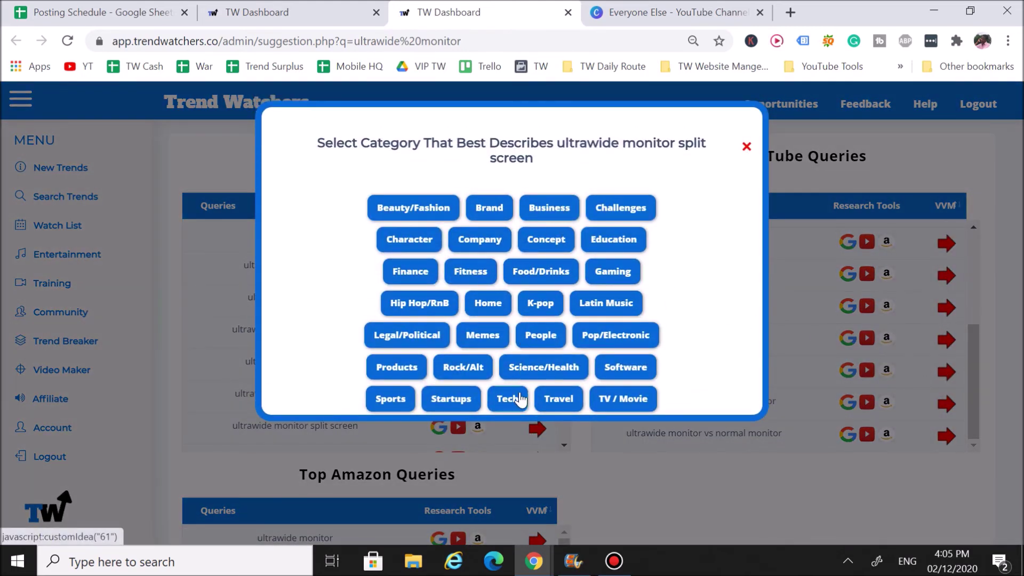
Choose Products as the category for the 'ultrawide monitor split screen' video idea.
click(385, 368)
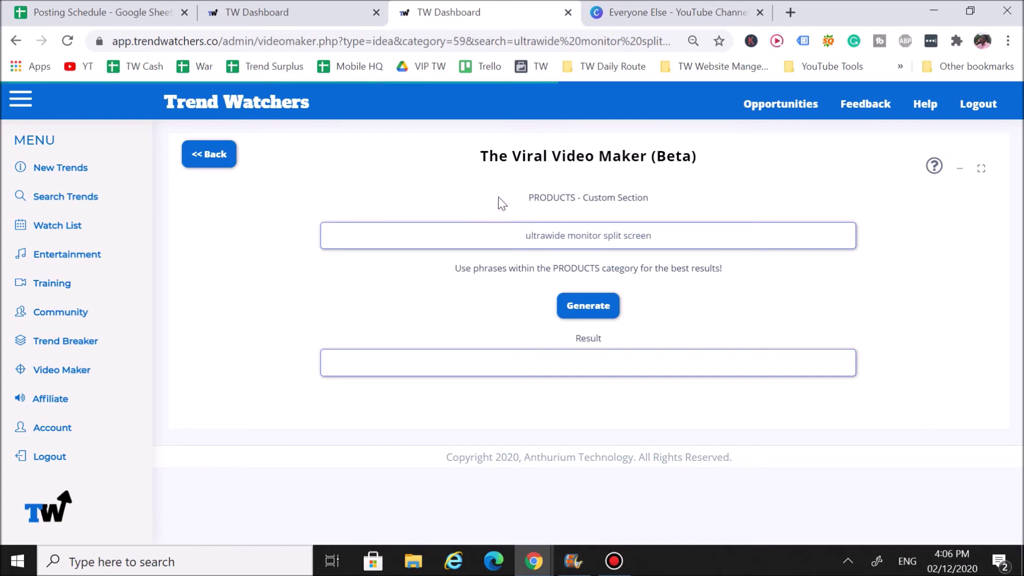
Generate four titles, ending with 'Spending (money amount) on ultrawide monitor split screen', then close.
click(572, 320)
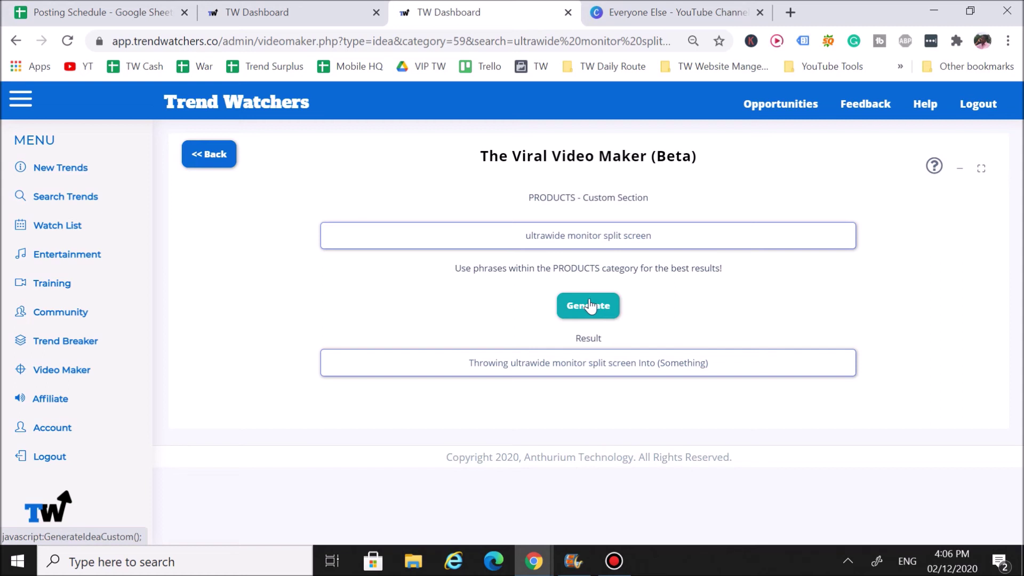
click(602, 308)
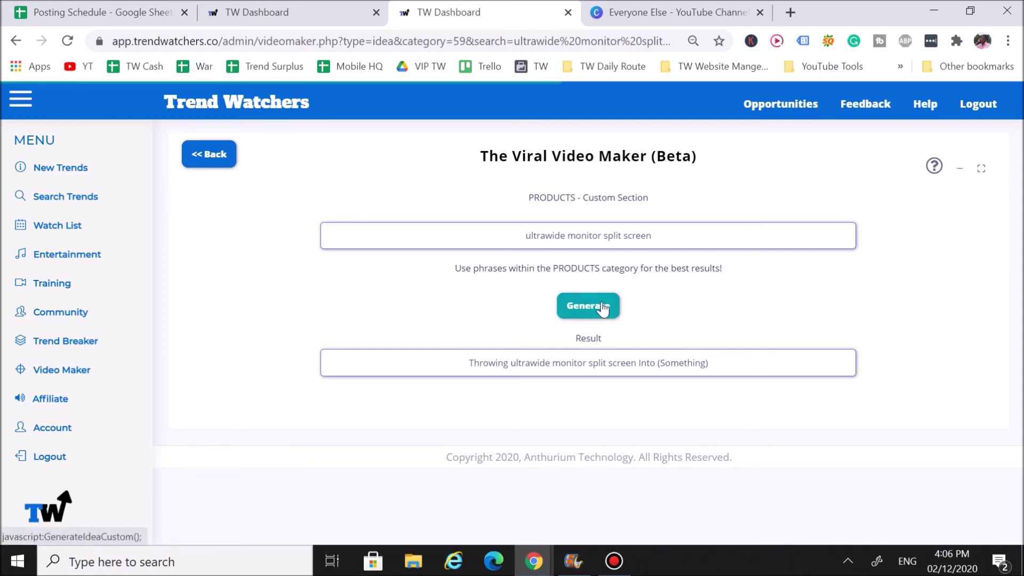
click(603, 309)
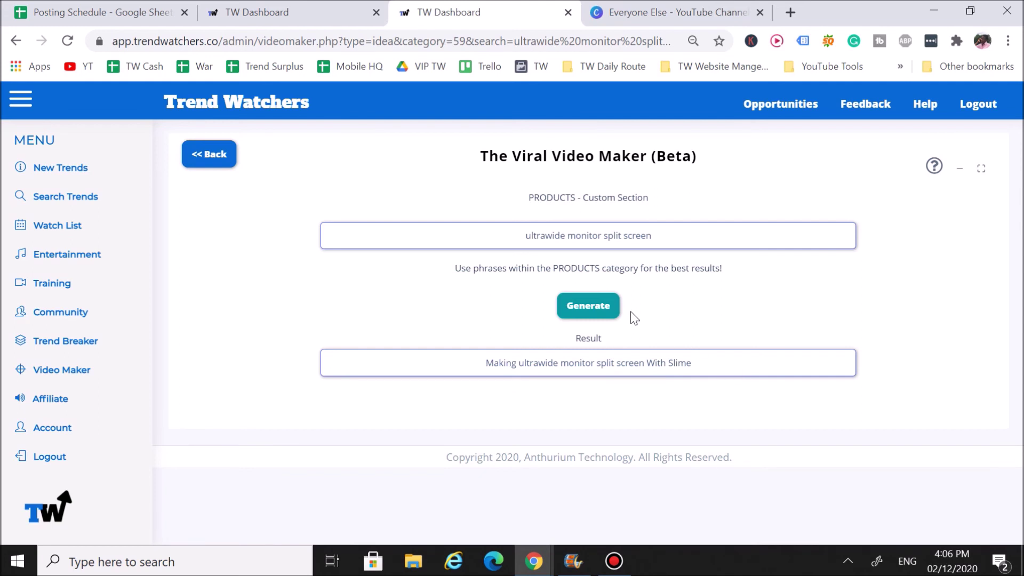
click(608, 307)
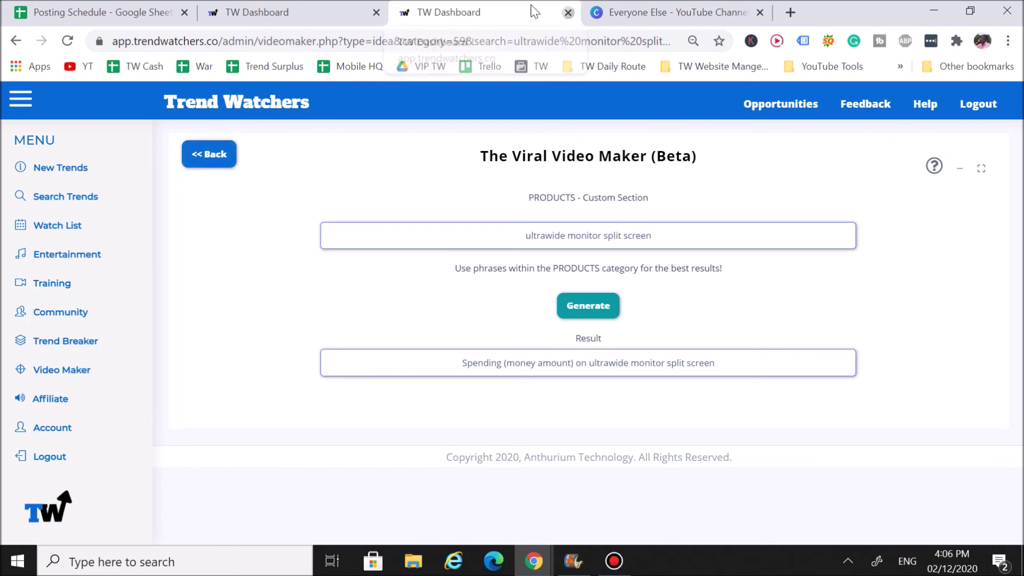
click(568, 12)
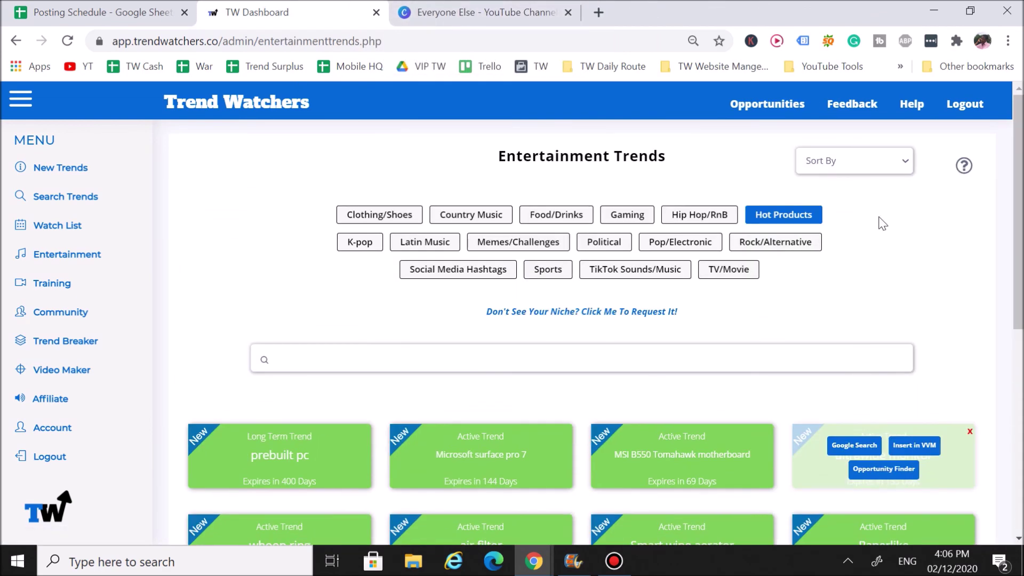